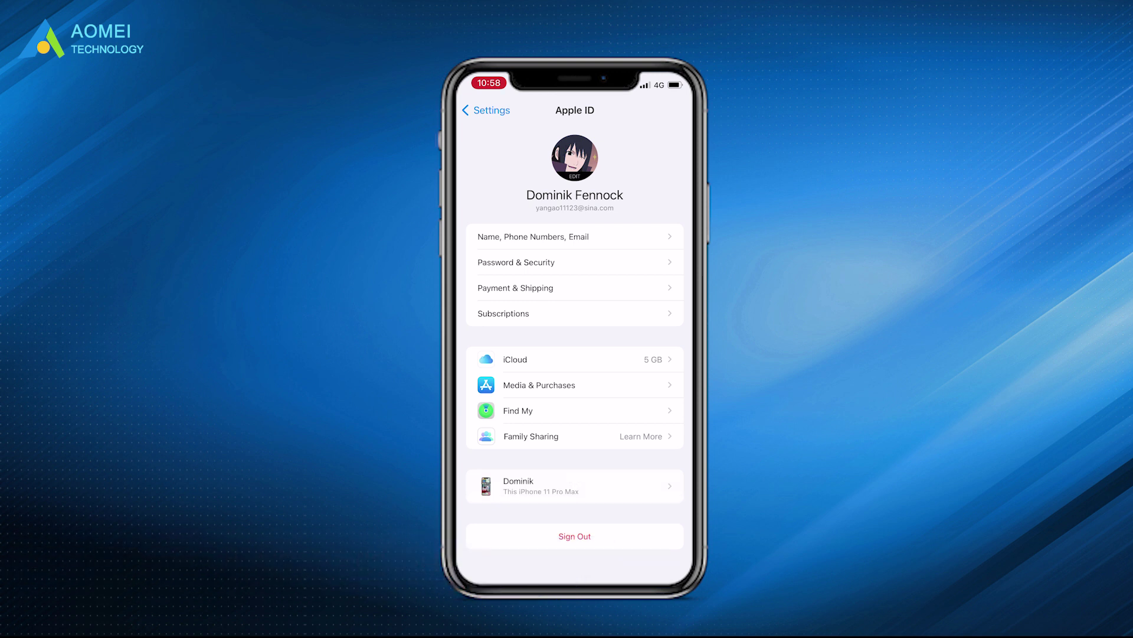
- Turn off Messages under iCloud and confirm Disable and Download Messages
click(516, 359)
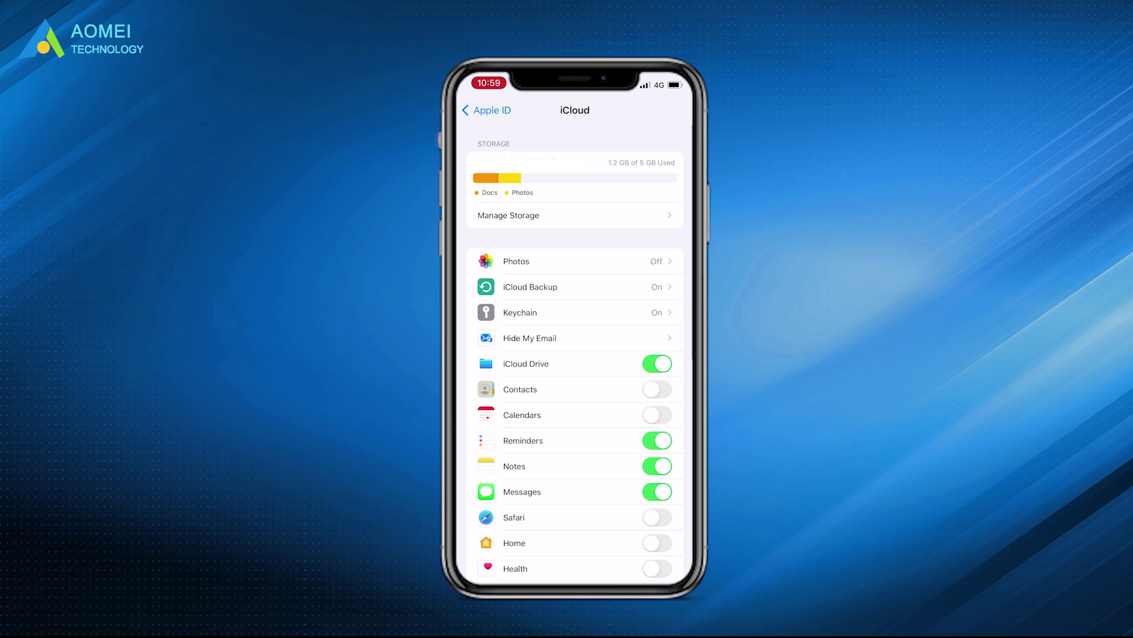
click(657, 492)
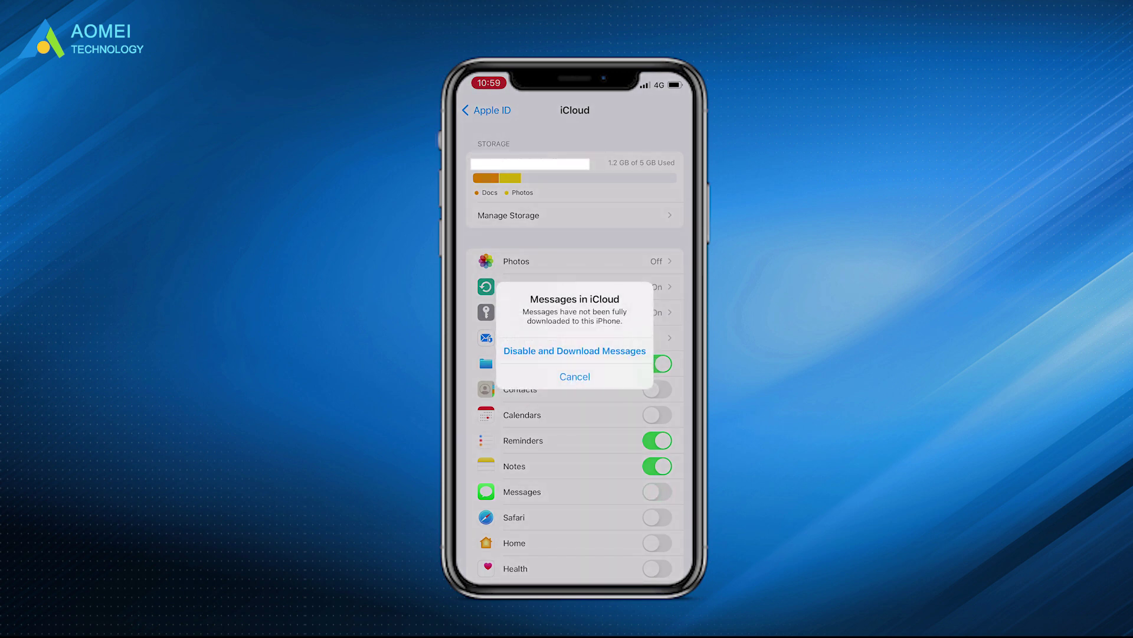
click(574, 351)
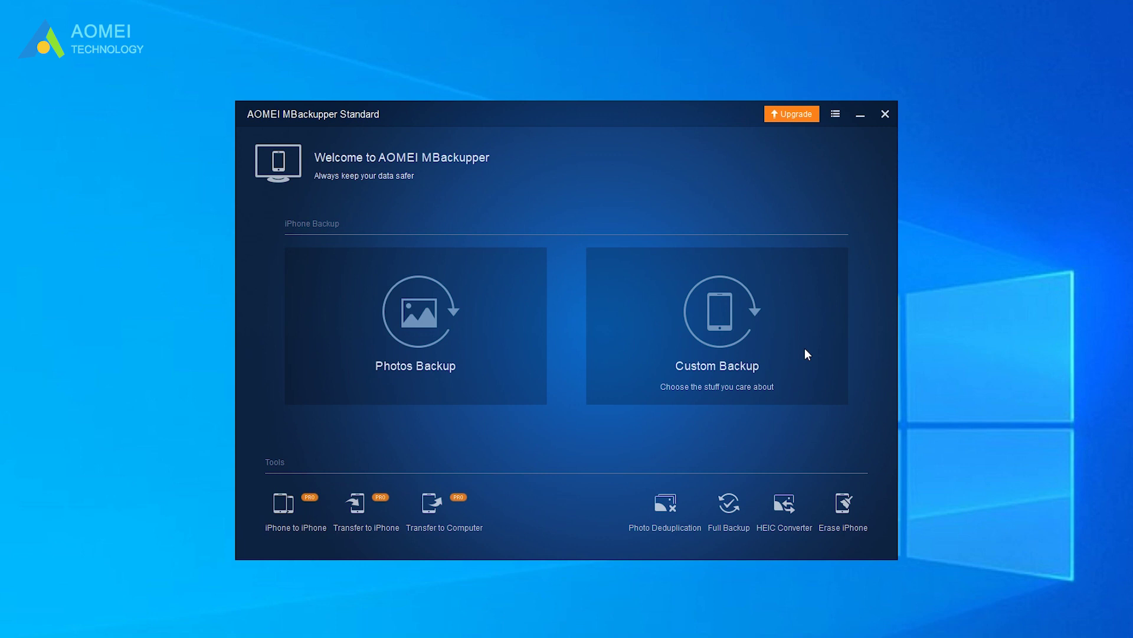
click(744, 367)
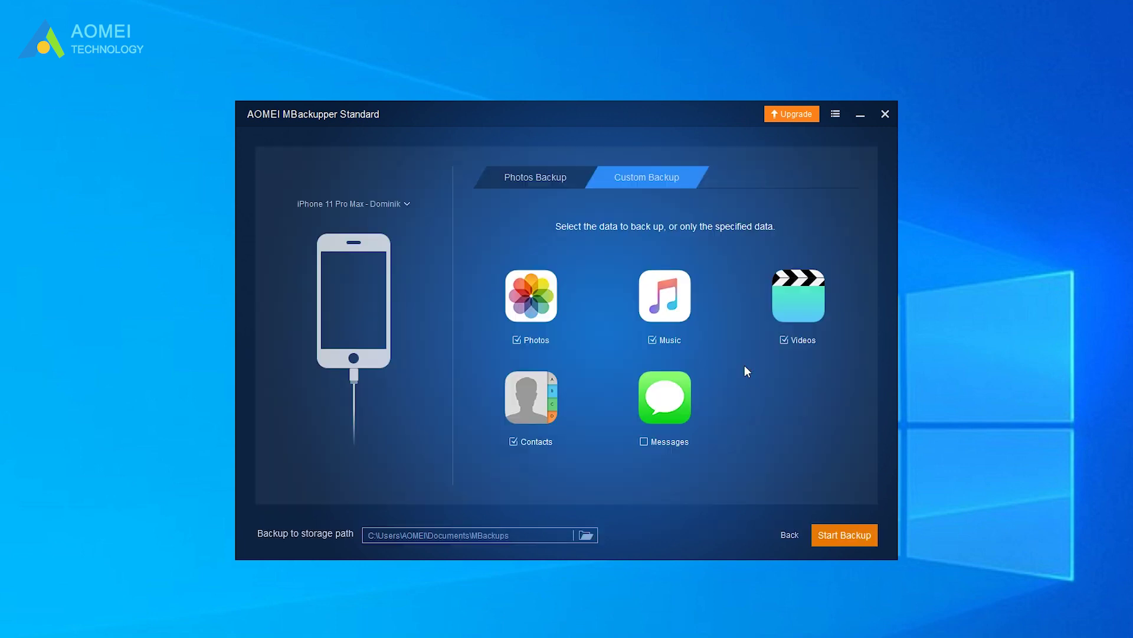
click(669, 407)
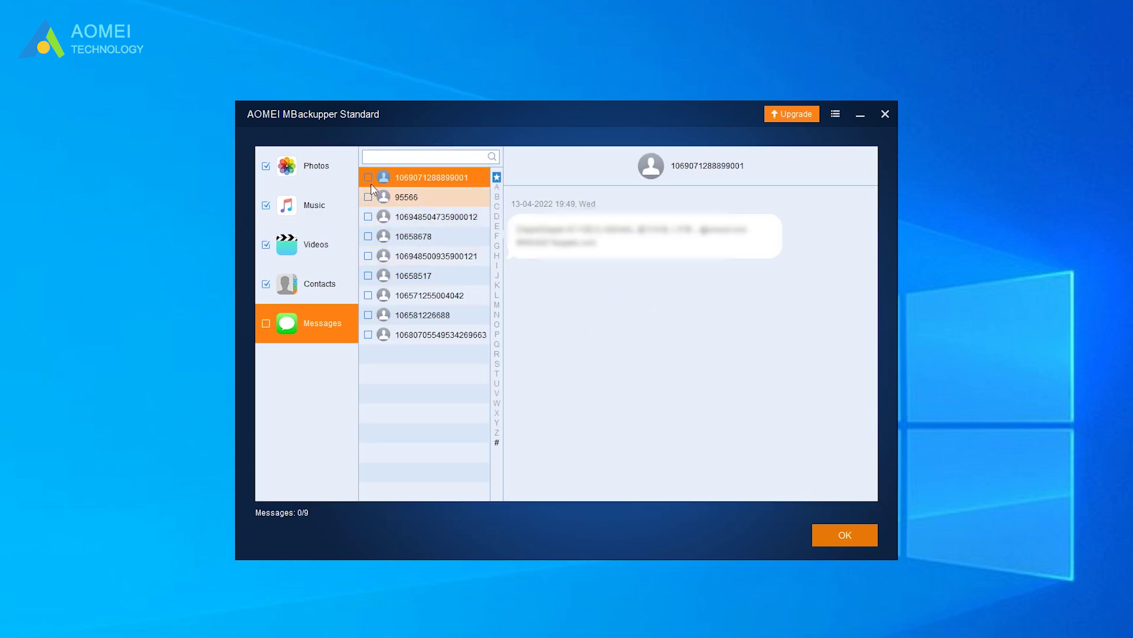
click(368, 197)
click(368, 218)
click(368, 236)
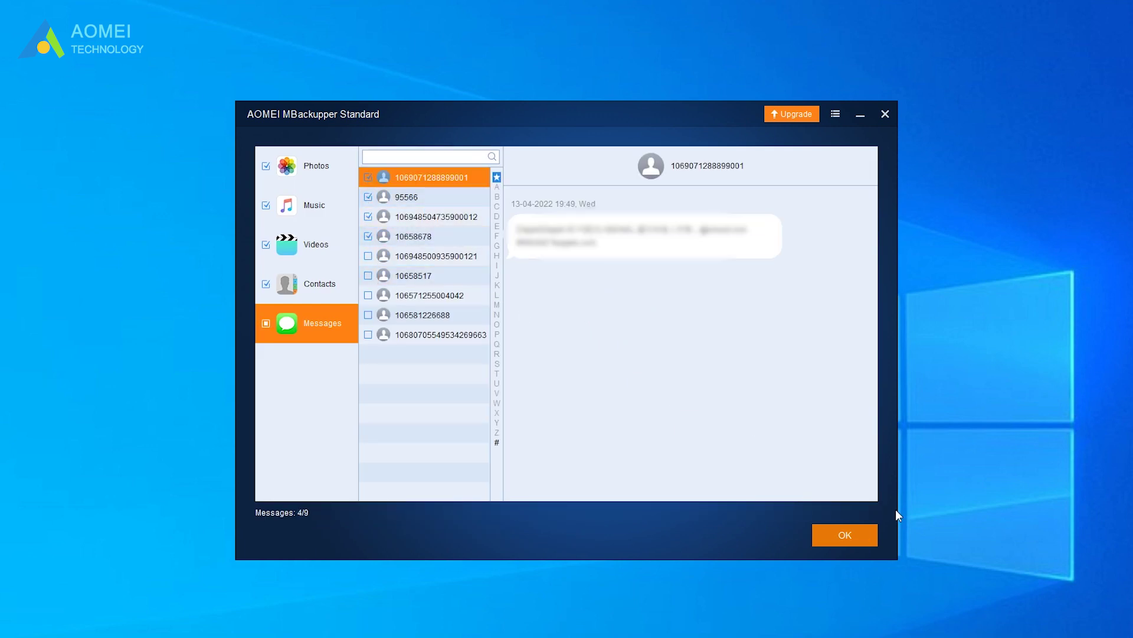
click(865, 535)
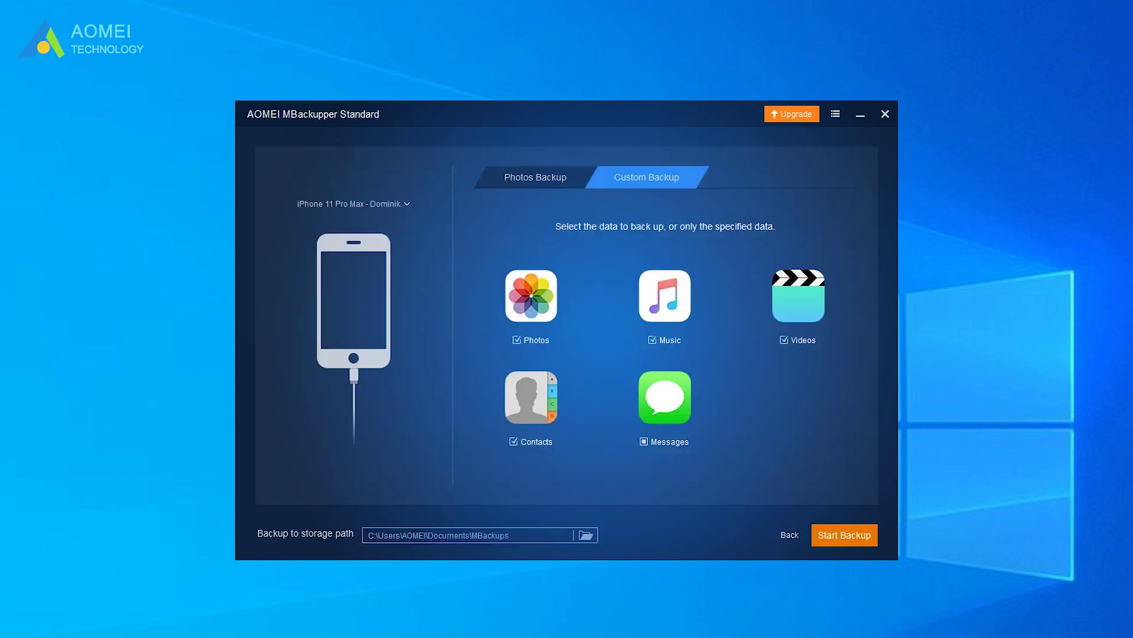
- Keep the MBackups folder as destination and start the backup
click(587, 536)
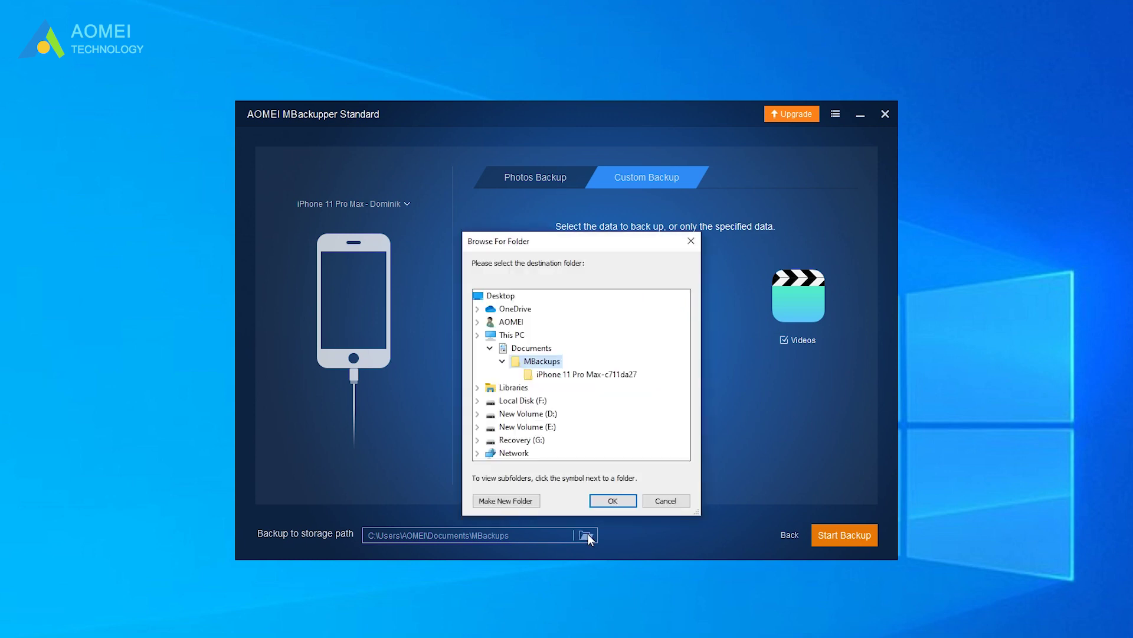
click(624, 504)
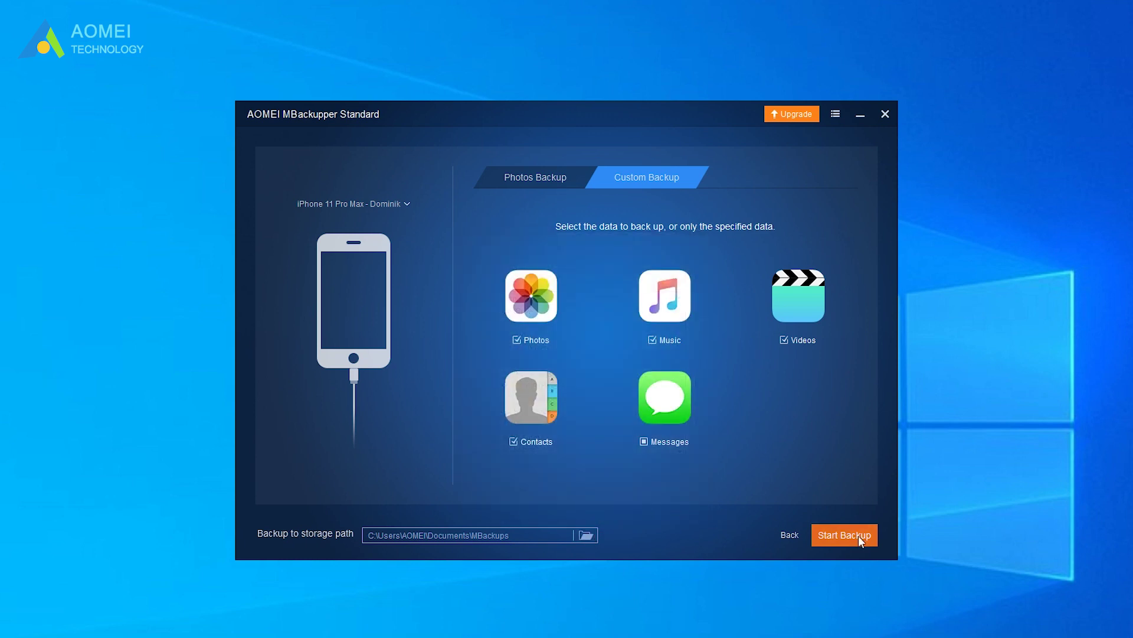
click(859, 535)
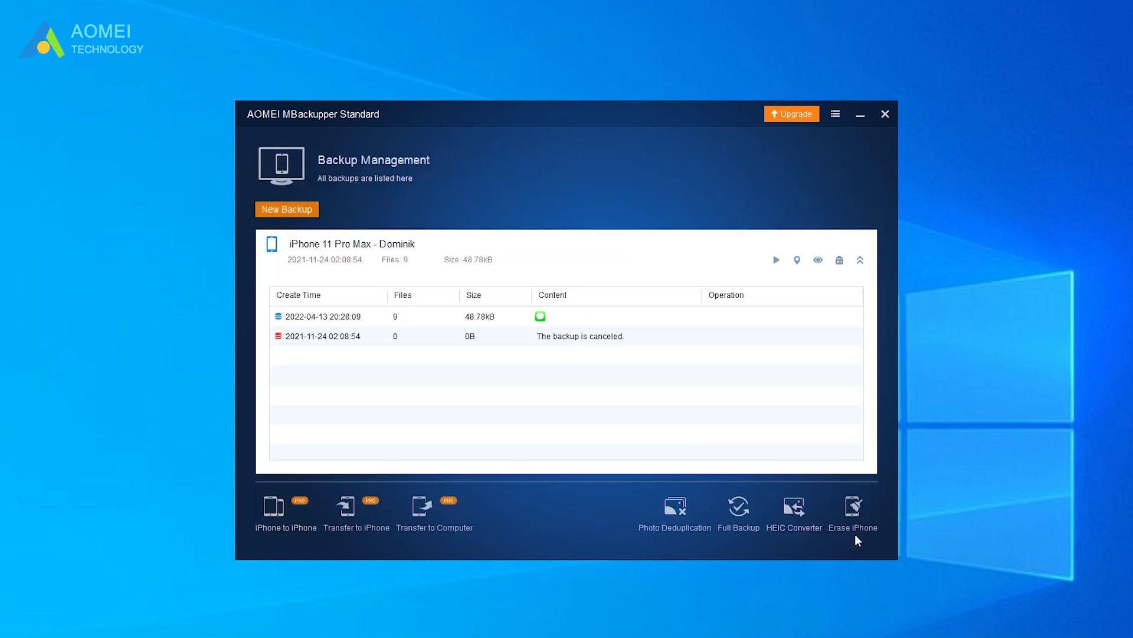
- Select the 2022-04-13 backup and show its Restore, Browse and Delete options
click(463, 318)
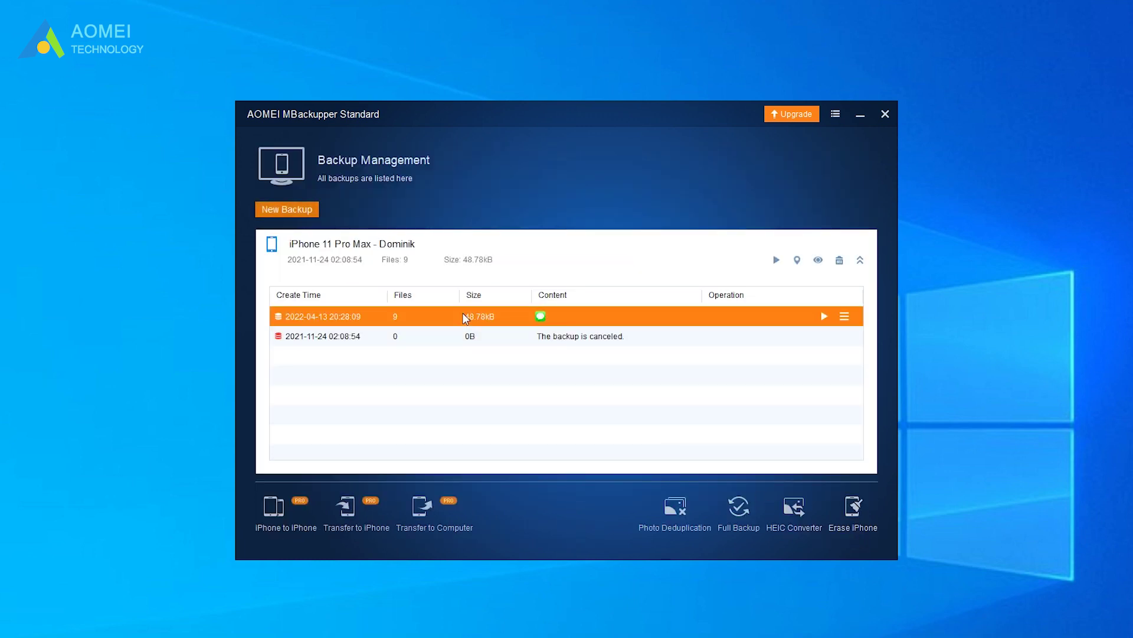
mouse_move(568, 336)
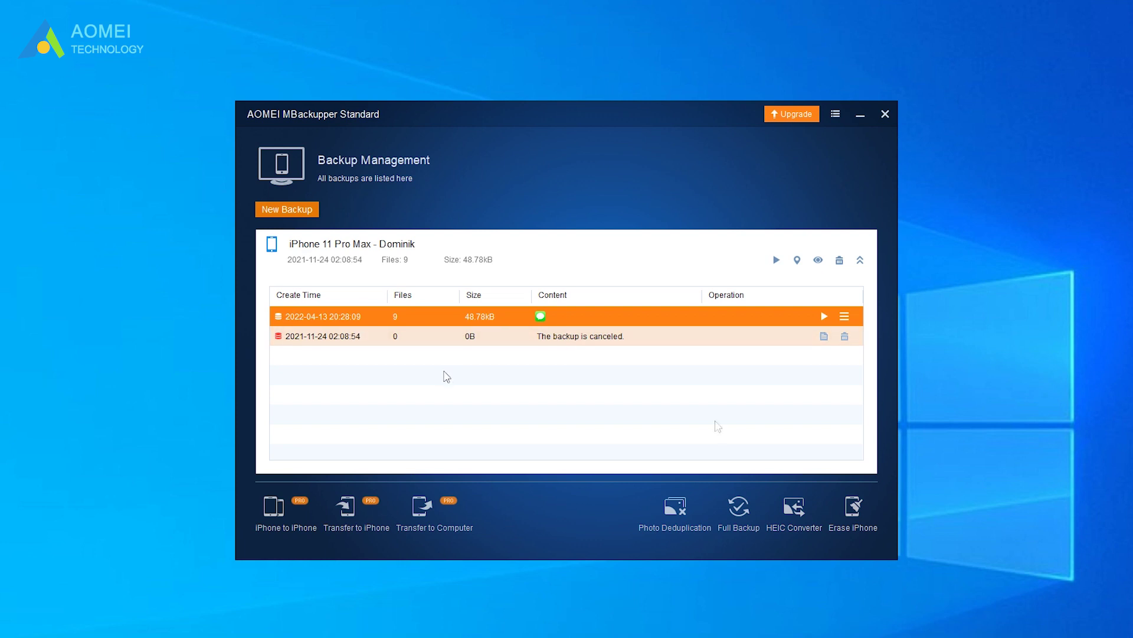
click(845, 317)
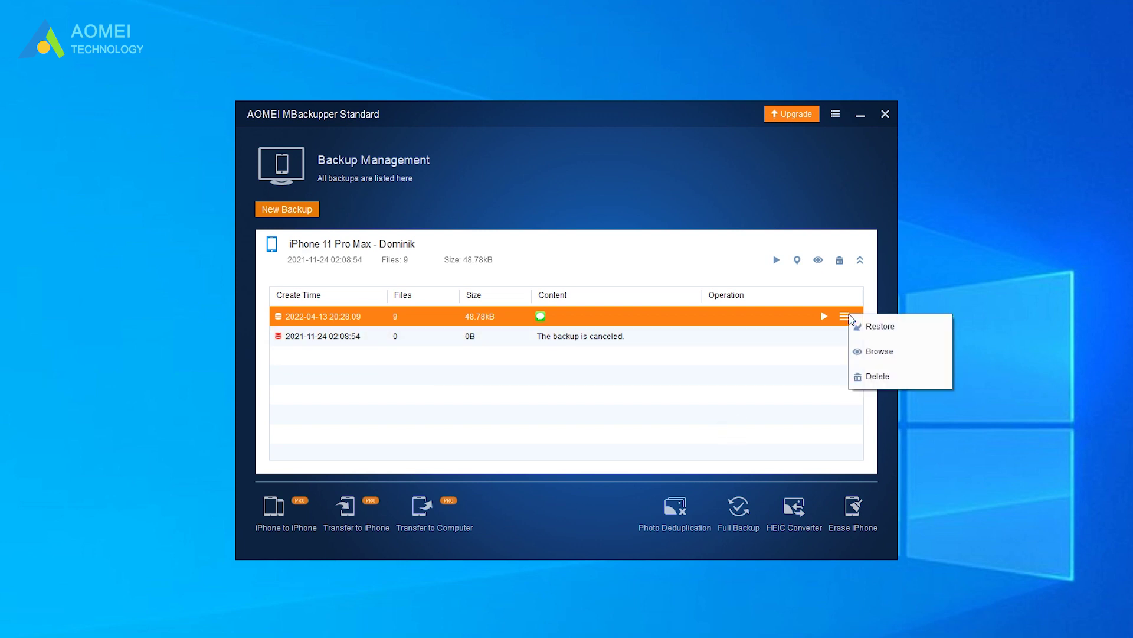